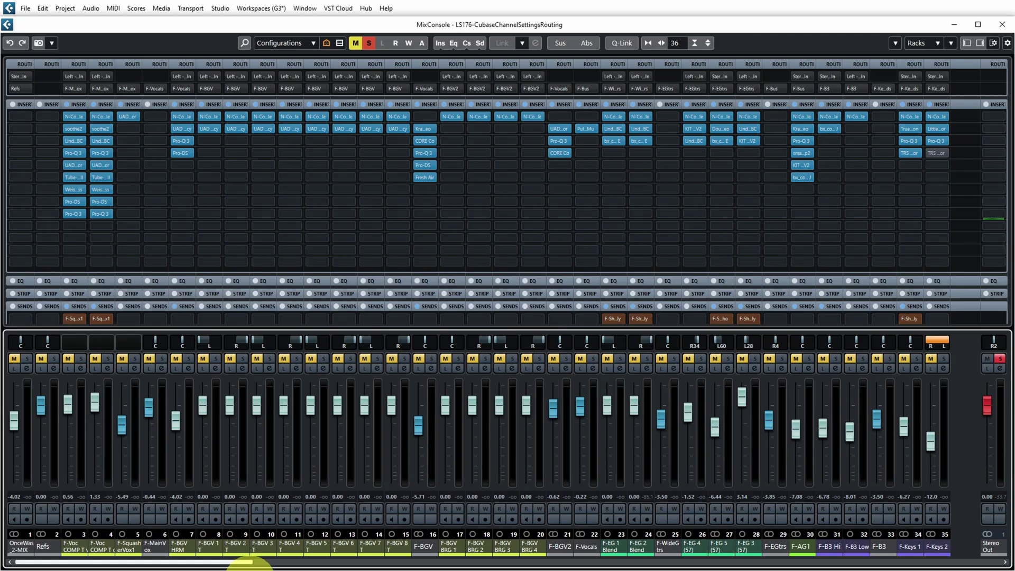
# Check the Routing rack option, then widen the MixConsole strips to 25 channels so routing names read clearly.
pyautogui.moveTo(208, 563); pyautogui.dragTo(983, 563)
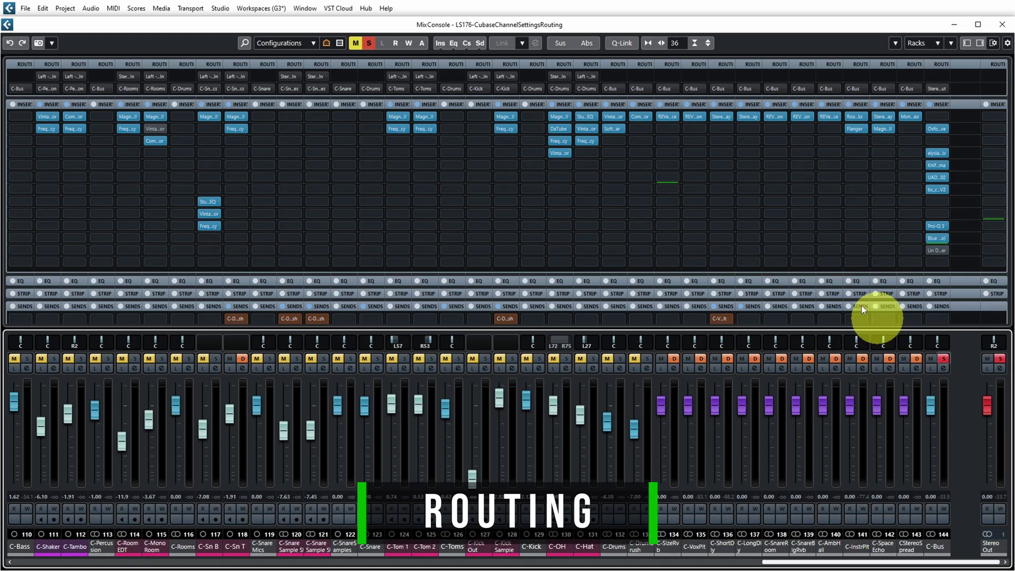
pyautogui.click(937, 43)
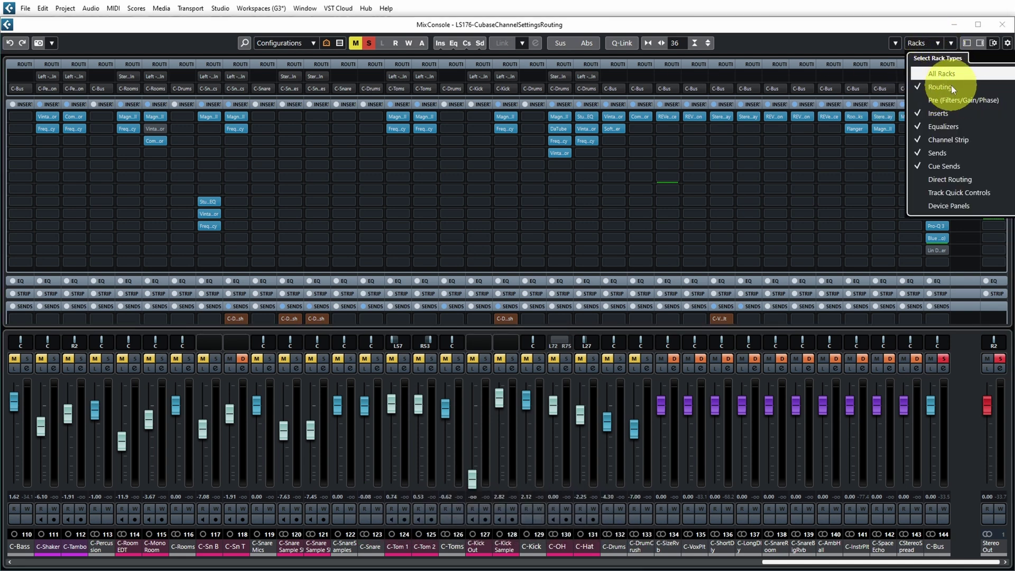
pyautogui.click(937, 43)
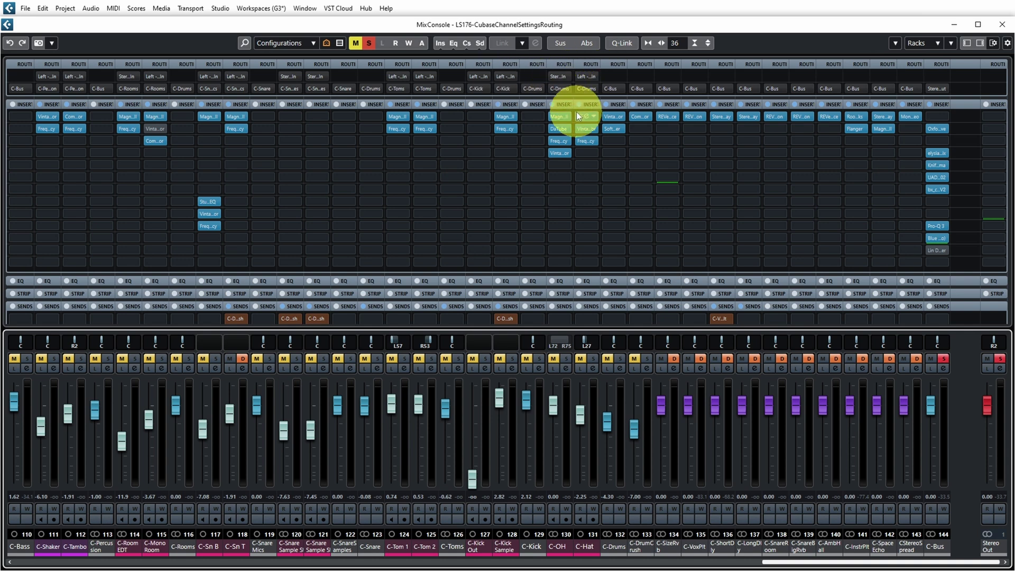
pyautogui.press('g')
pyautogui.press('g')
pyautogui.press('g')
pyautogui.press('g')
pyautogui.press('g')
pyautogui.press('g')
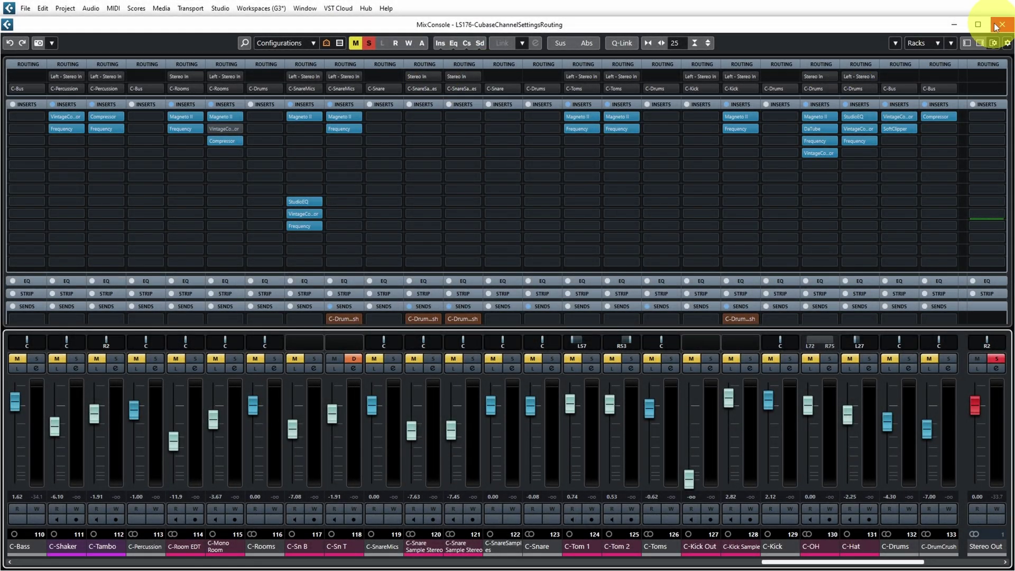
# Close the MixConsole and select track 74, C-Voc COMP T vs, in the project track list.
pyautogui.click(994, 26)
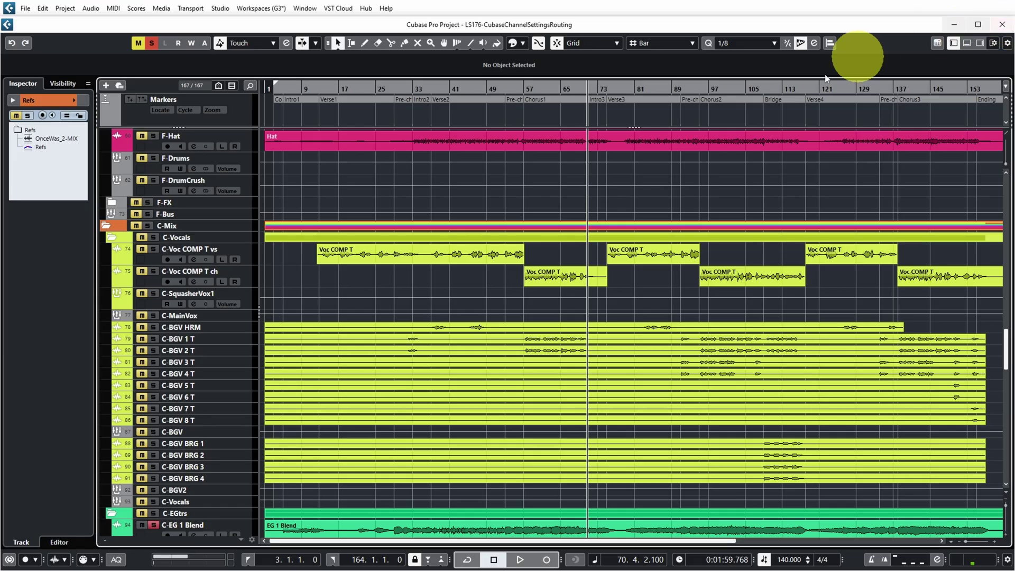
pyautogui.click(250, 263)
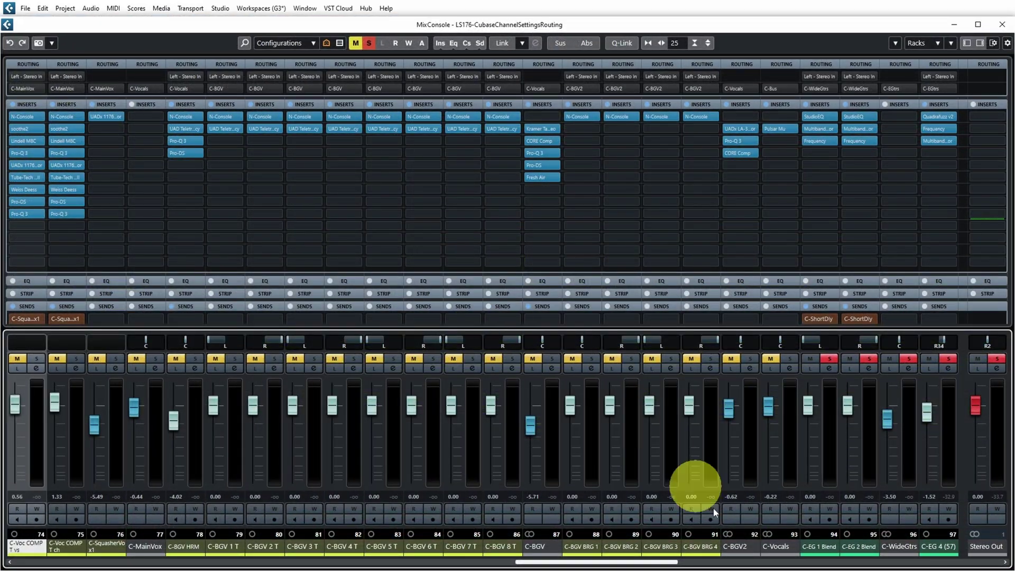
# Scroll the MixConsole to channels 109–144 and down to the Sends and Cues racks.
pyautogui.hscroll(10, 712, 523)
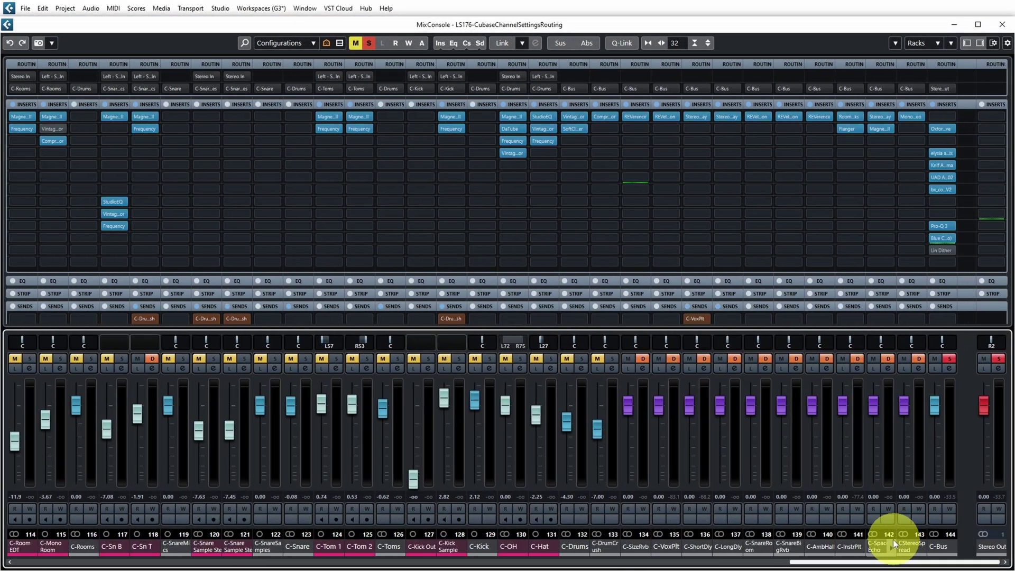
pyautogui.scroll(-5, 892, 539)
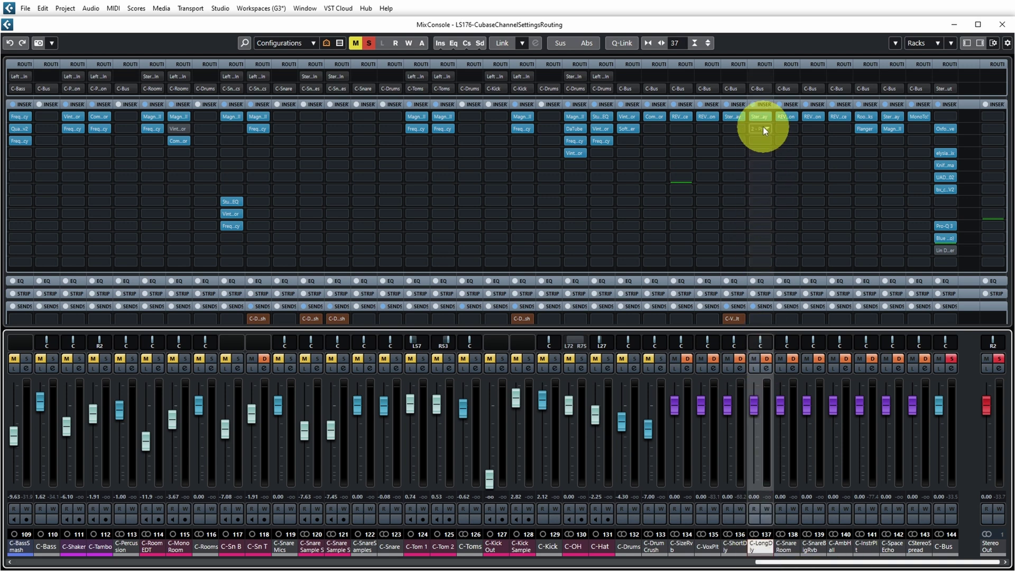
pyautogui.scroll(-5, 696, 284)
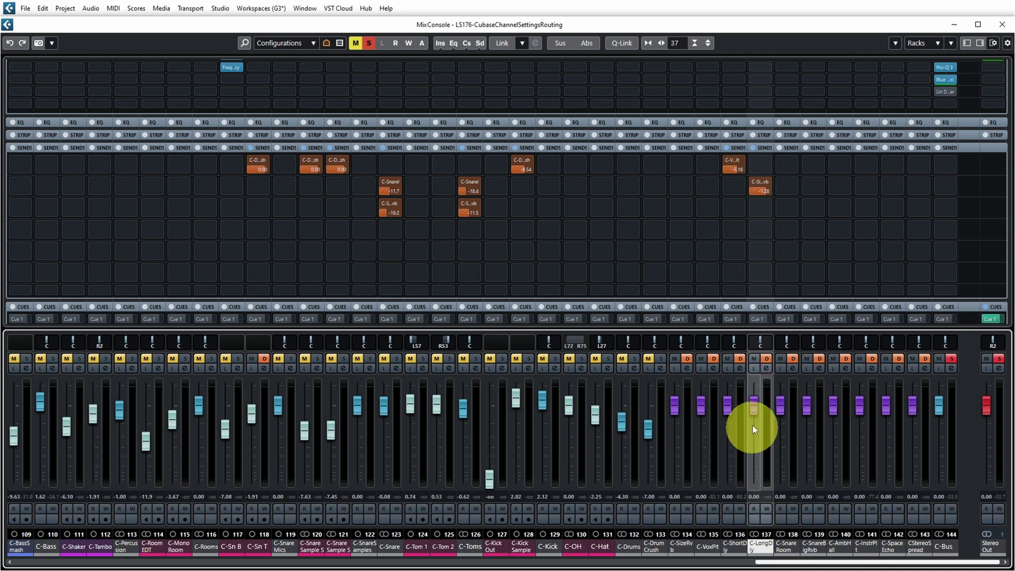
# Open C-LongDly's Channel Settings, showing No Source input, 2 Targets output and a StereoDelay insert.
pyautogui.click(764, 369)
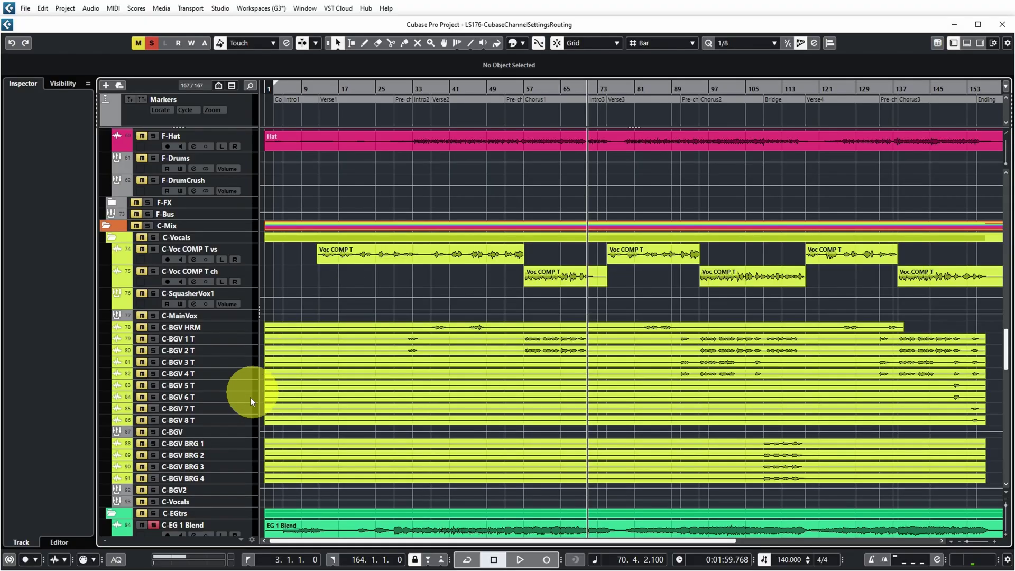
pyautogui.scroll(-15, 259, 399)
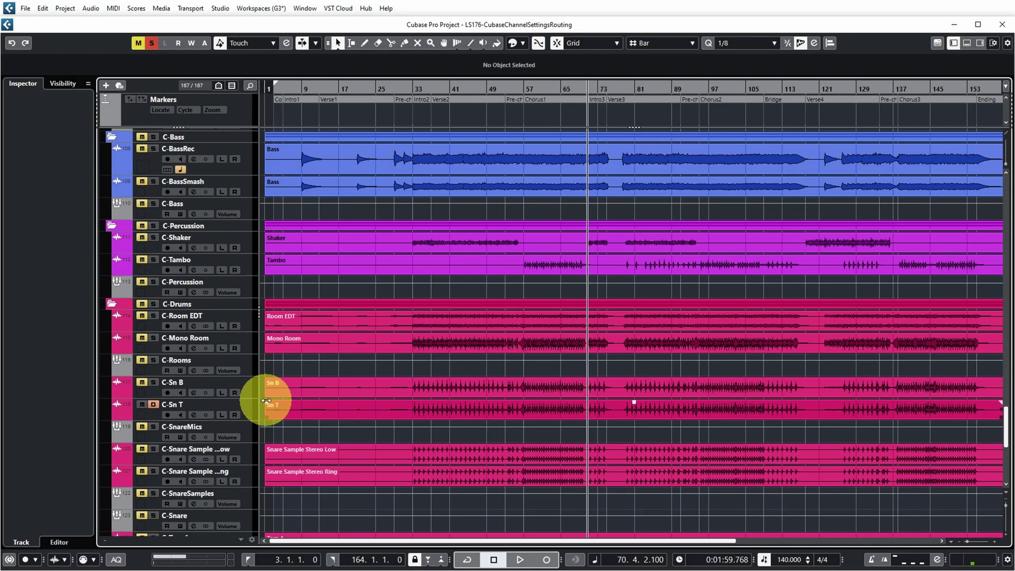
pyautogui.scroll(-10, 266, 401)
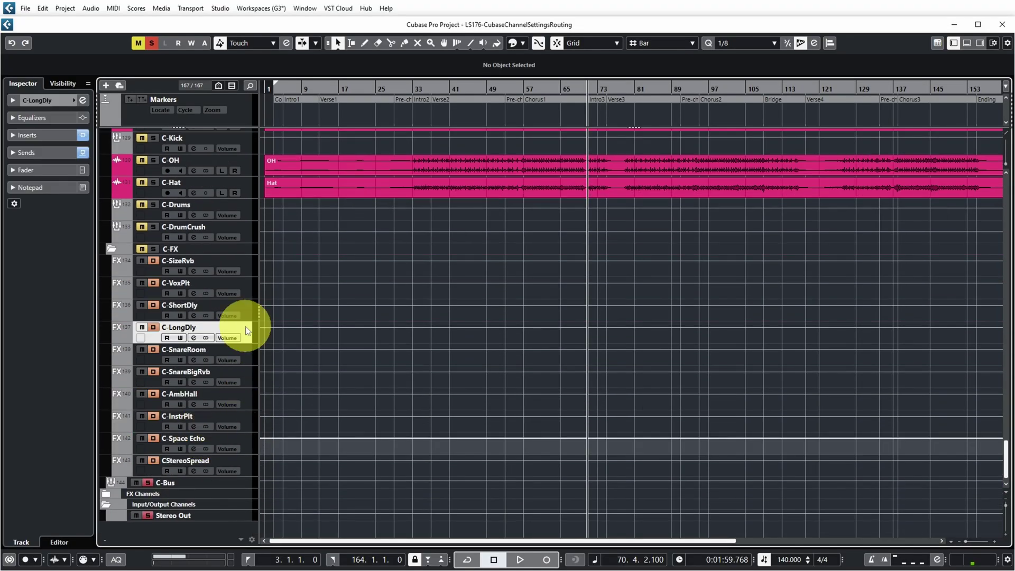
pyautogui.click(84, 101)
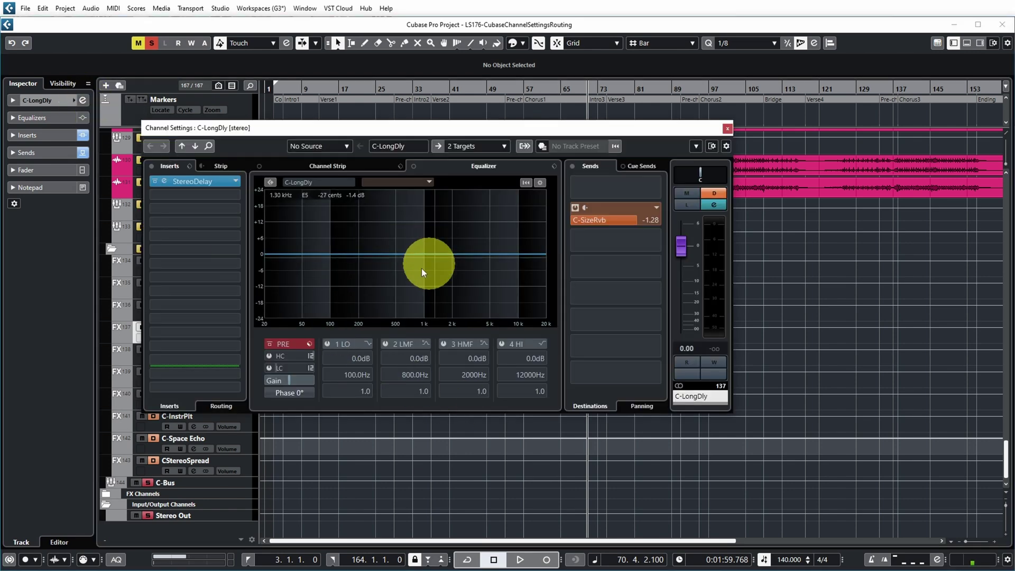
pyautogui.click(727, 128)
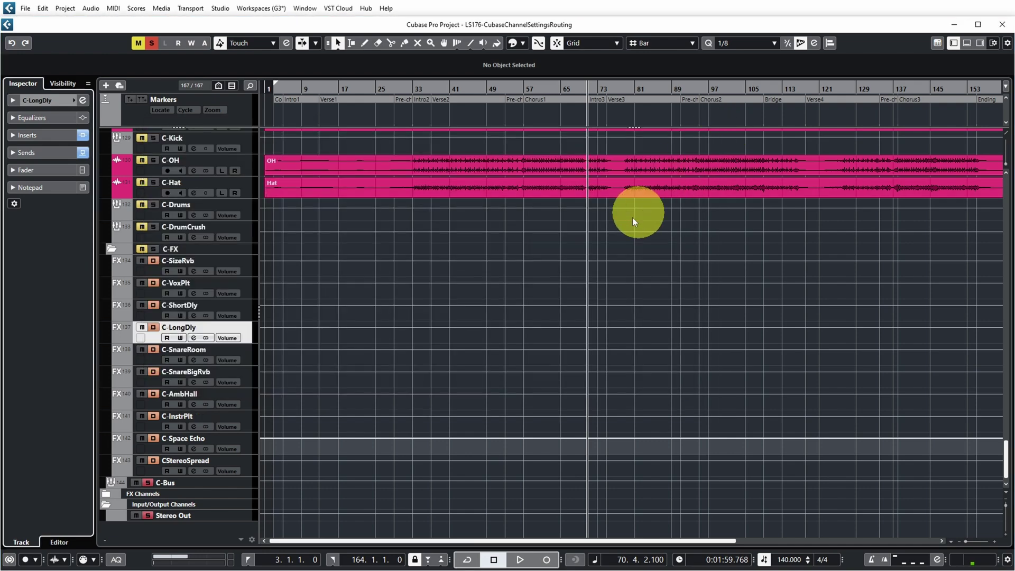
pyautogui.click(194, 339)
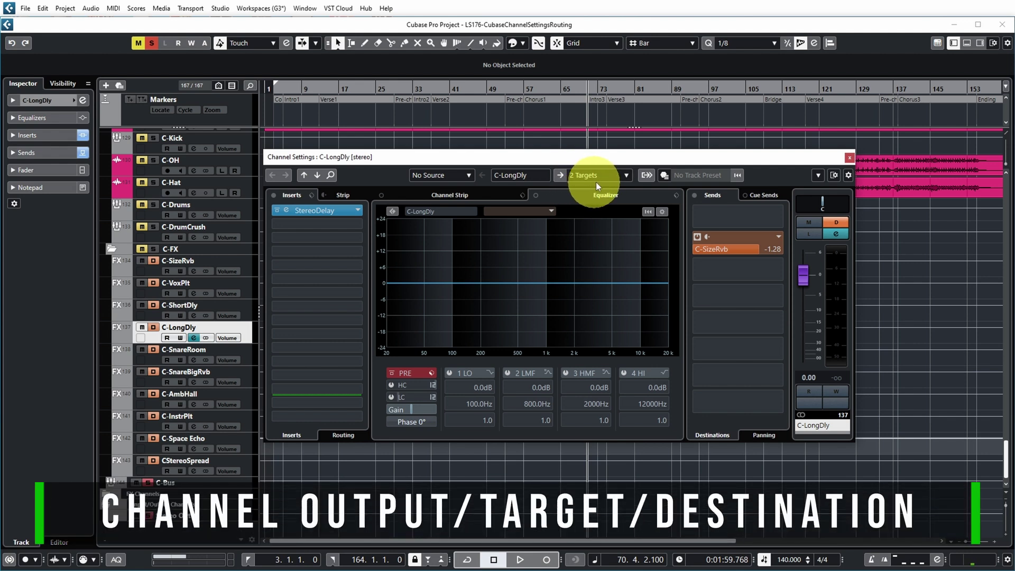
# Review C-LongDly's output targets in the routing popup, then close its Channel Settings window.
pyautogui.click(625, 176)
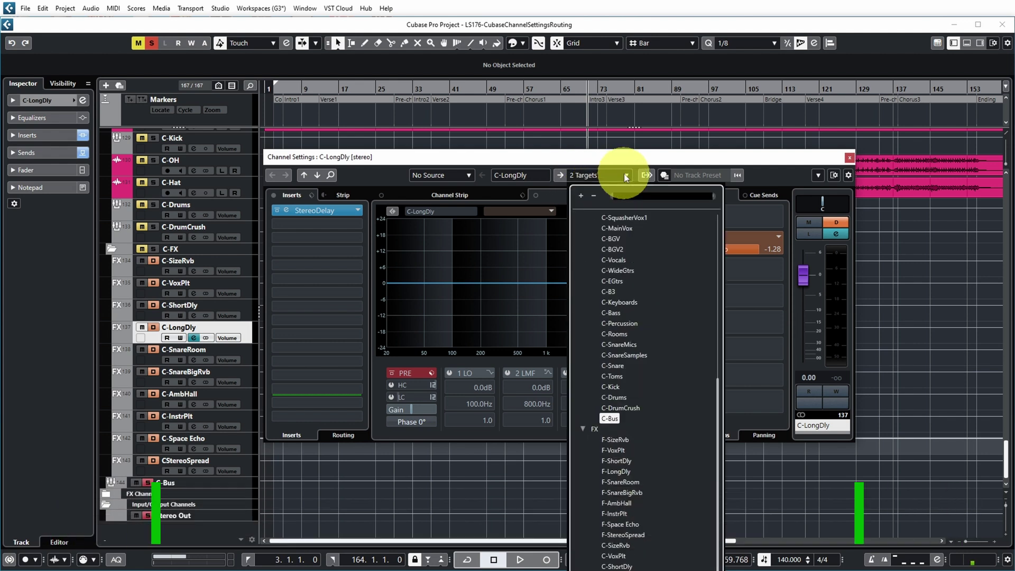
pyautogui.click(625, 176)
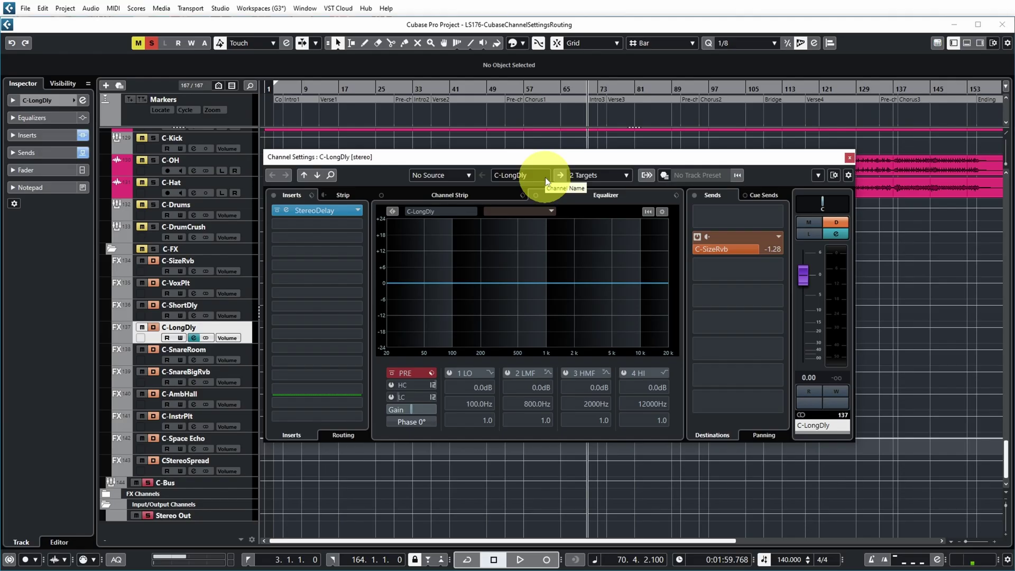
pyautogui.click(562, 183)
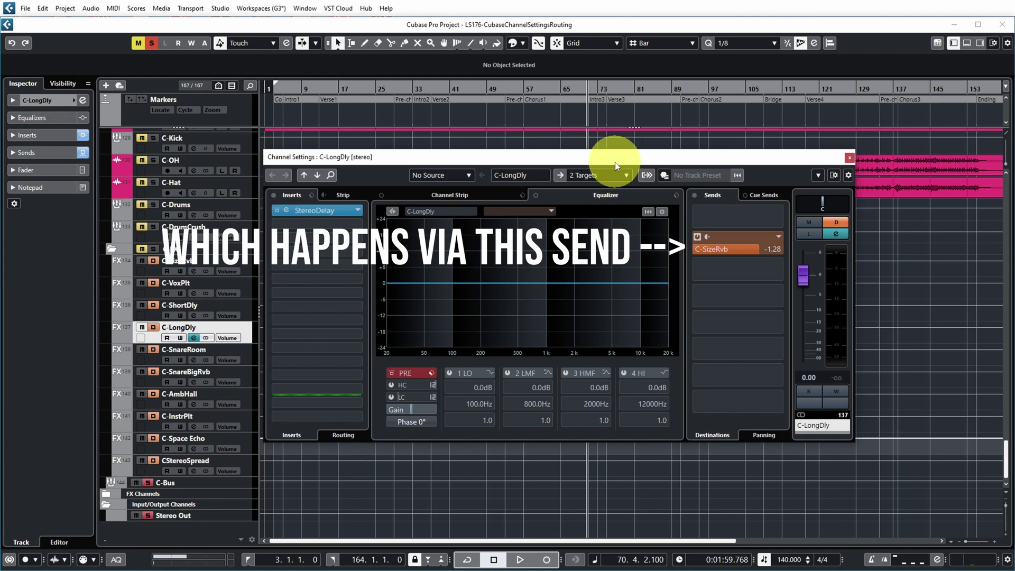
pyautogui.click(848, 157)
# Select guitar track C-EG 3 (57) and open its Channel Settings from the Inspector.
pyautogui.scroll(10, 429, 341)
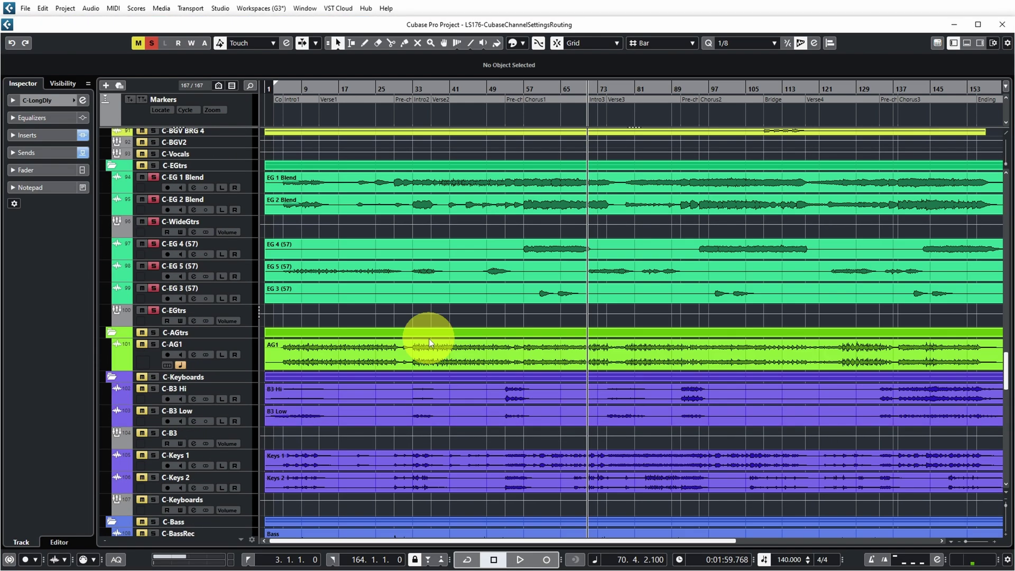
pyautogui.scroll(-3, 429, 339)
pyautogui.scroll(6, 306, 334)
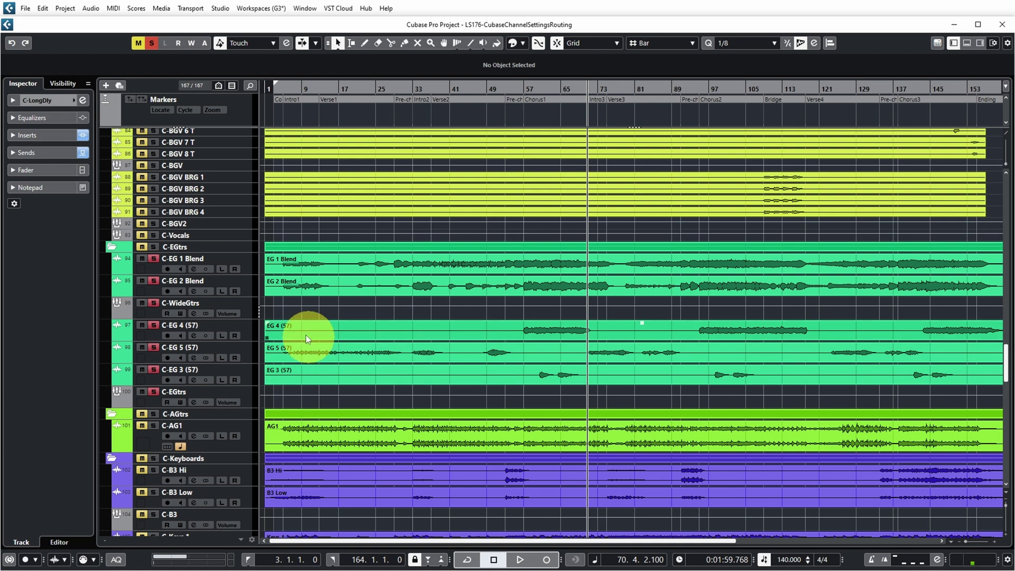
pyautogui.click(249, 370)
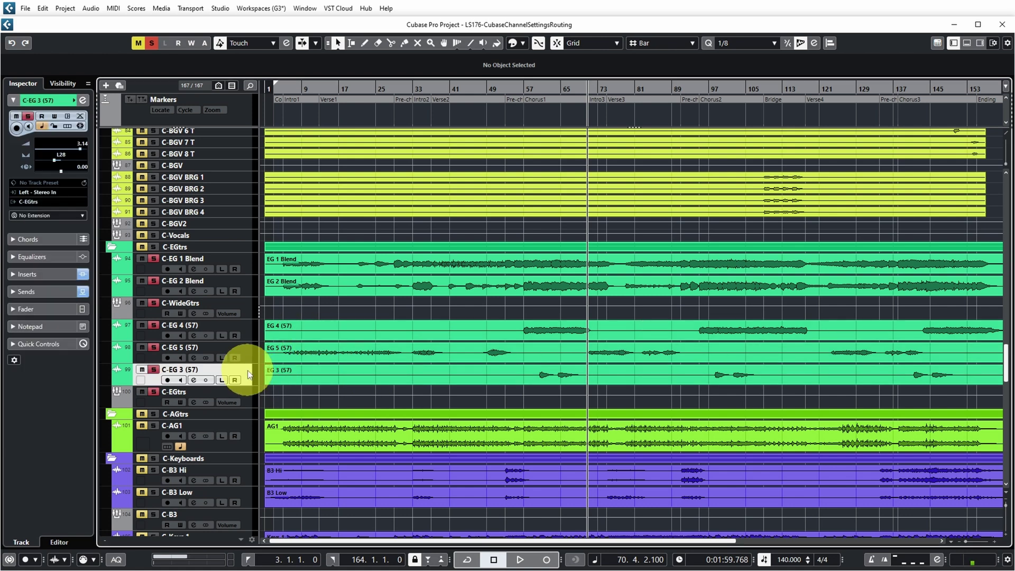
pyautogui.click(83, 100)
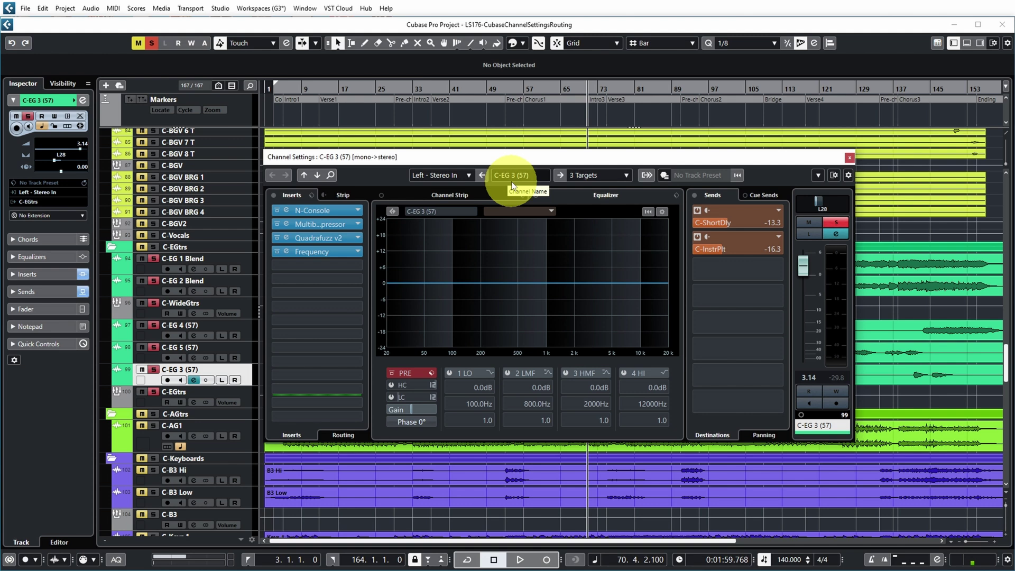
# Jump from C-EG 3 (57)'s output routing popup to the C-EGtrs group channel settings.
pyautogui.click(561, 175)
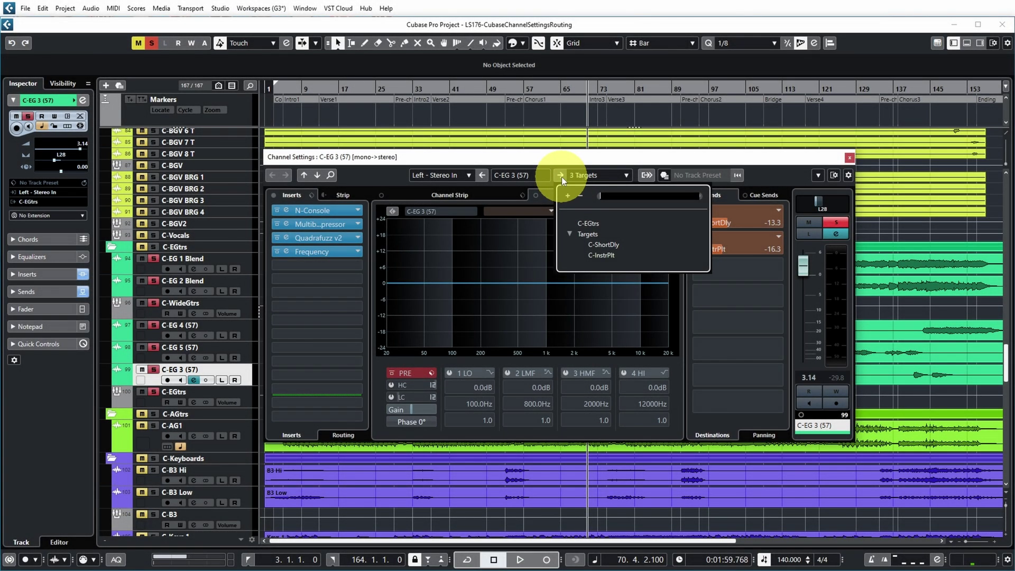
pyautogui.click(584, 224)
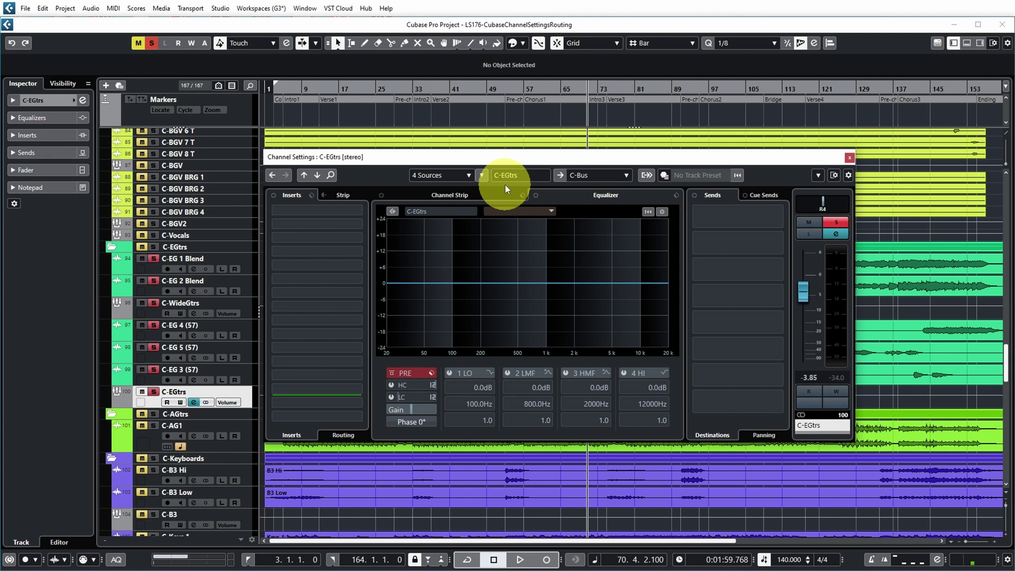
# Glance at C-EGtrs' sources list, then jump to its output channel C-Bus.
pyautogui.click(482, 176)
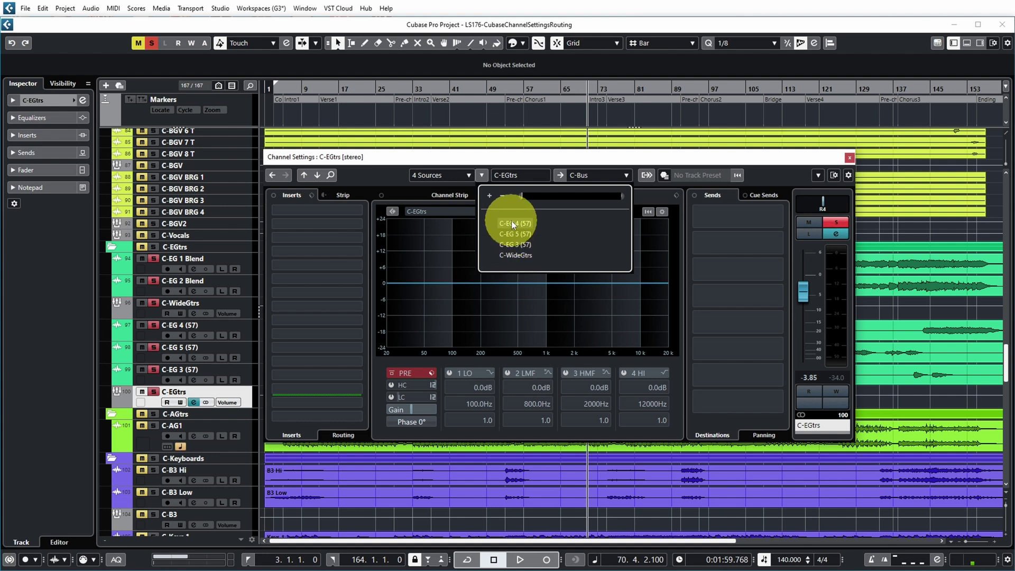
pyautogui.press('Escape')
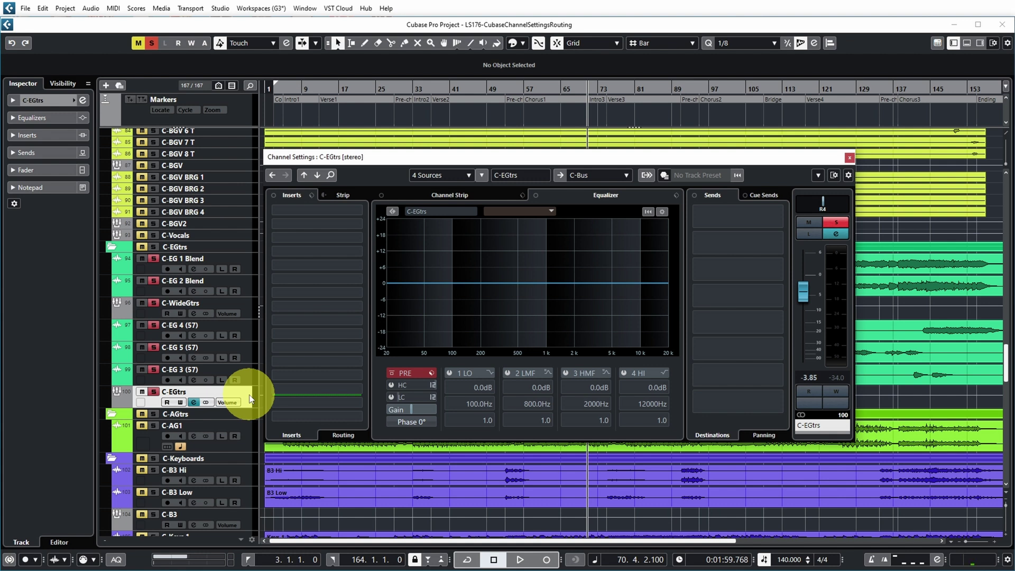
pyautogui.click(559, 180)
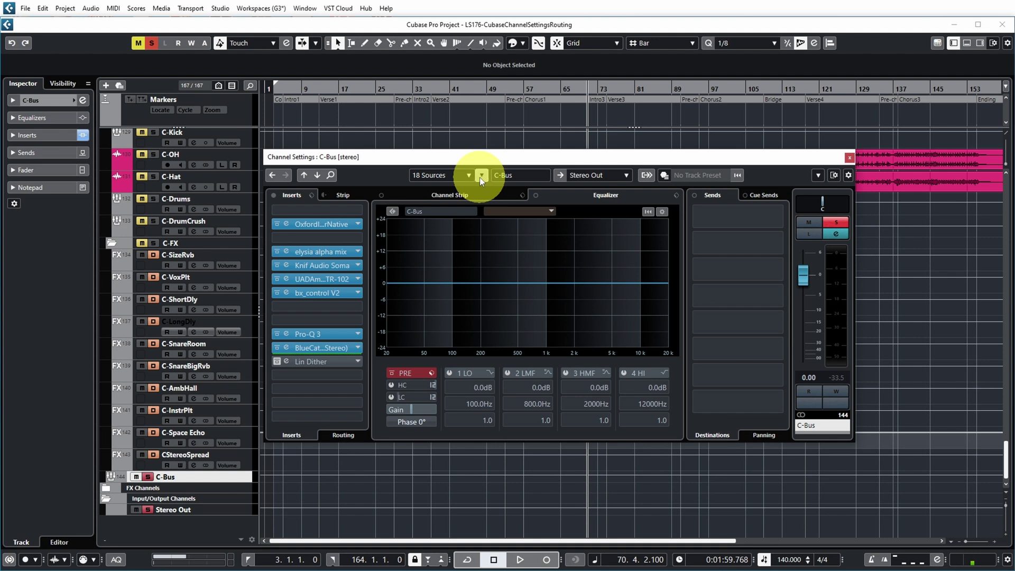
# Trace C-Bus's sources back through C-EGtrs and C-WideGtrs to the C-EG 1 Blend channel.
pyautogui.click(479, 177)
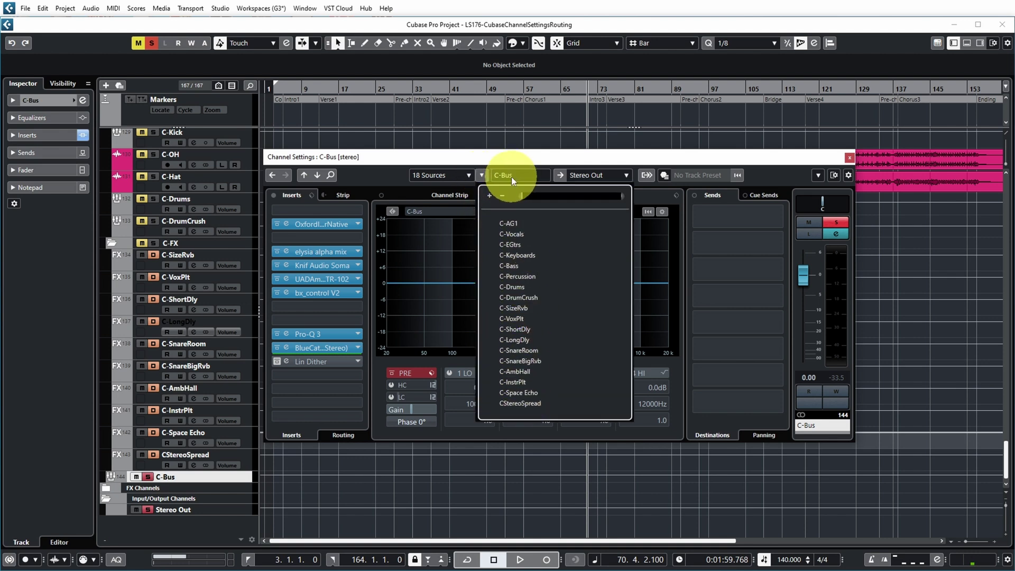
pyautogui.click(509, 246)
pyautogui.click(482, 177)
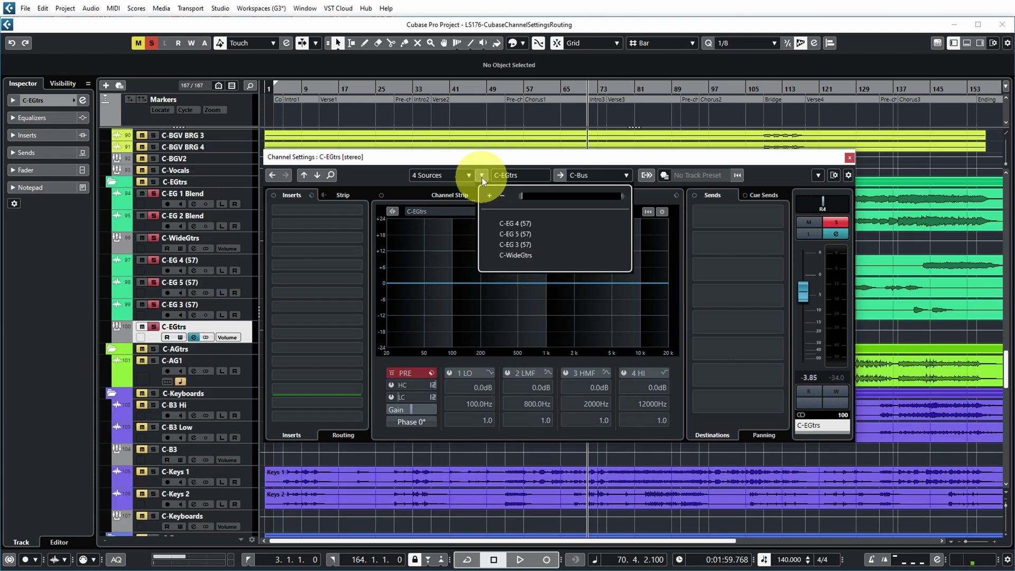
pyautogui.click(514, 256)
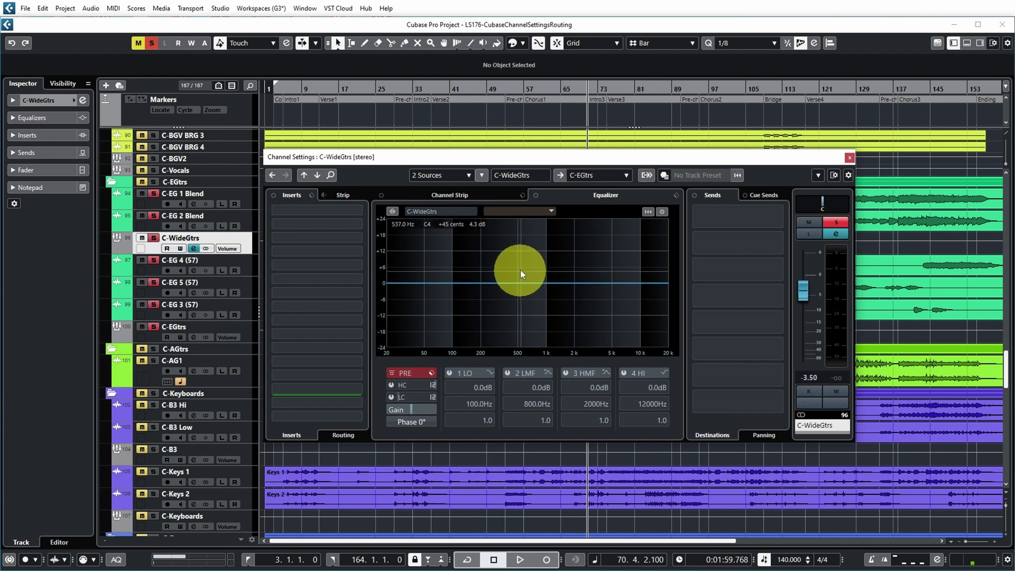
pyautogui.click(482, 177)
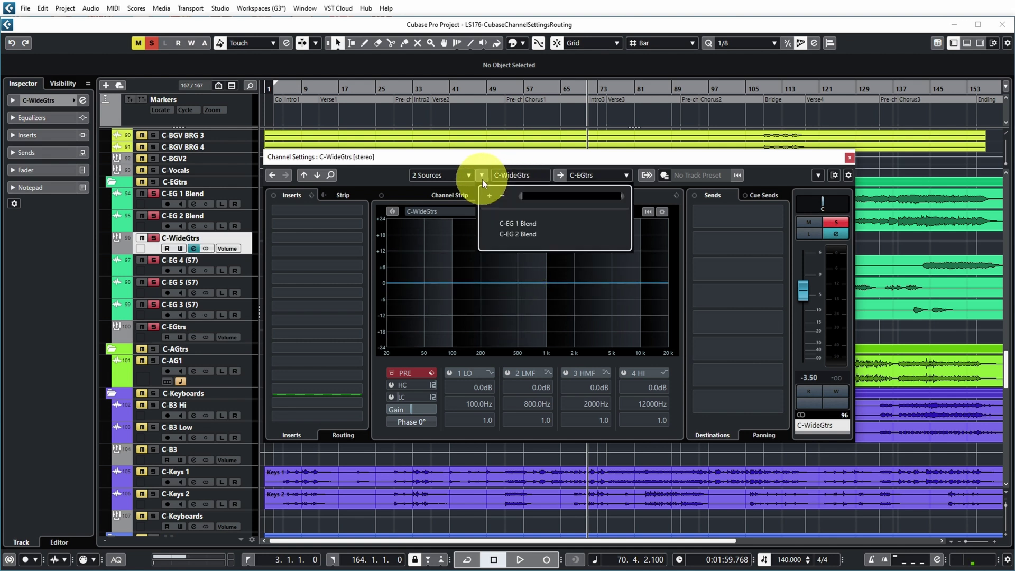
pyautogui.click(515, 224)
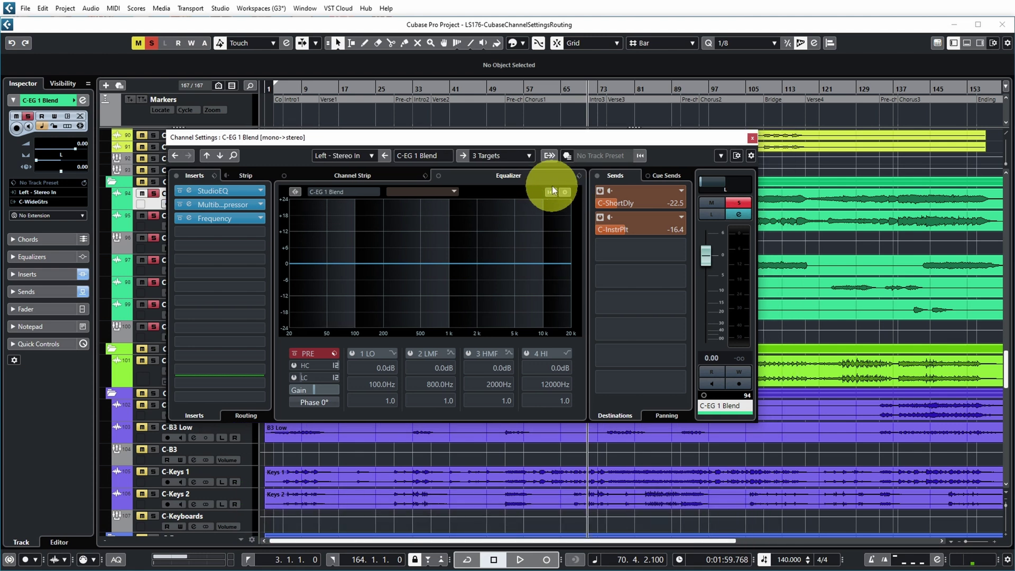
# Show C-EG 1 Blend's output chain and open settings for C-WideGtrs, C-EGtrs and Stereo Out in turn.
pyautogui.click(549, 156)
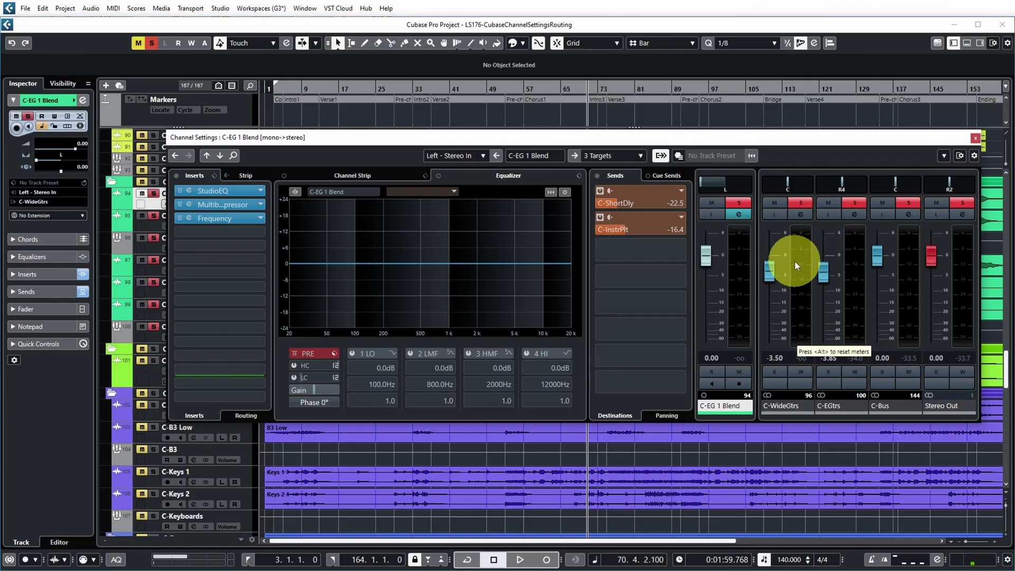
pyautogui.click(799, 216)
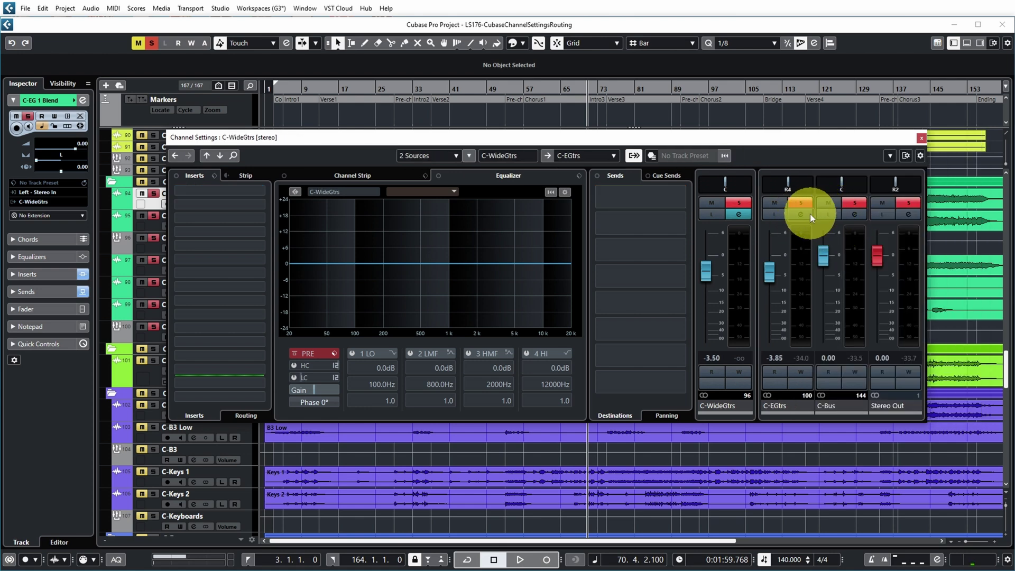
pyautogui.click(809, 213)
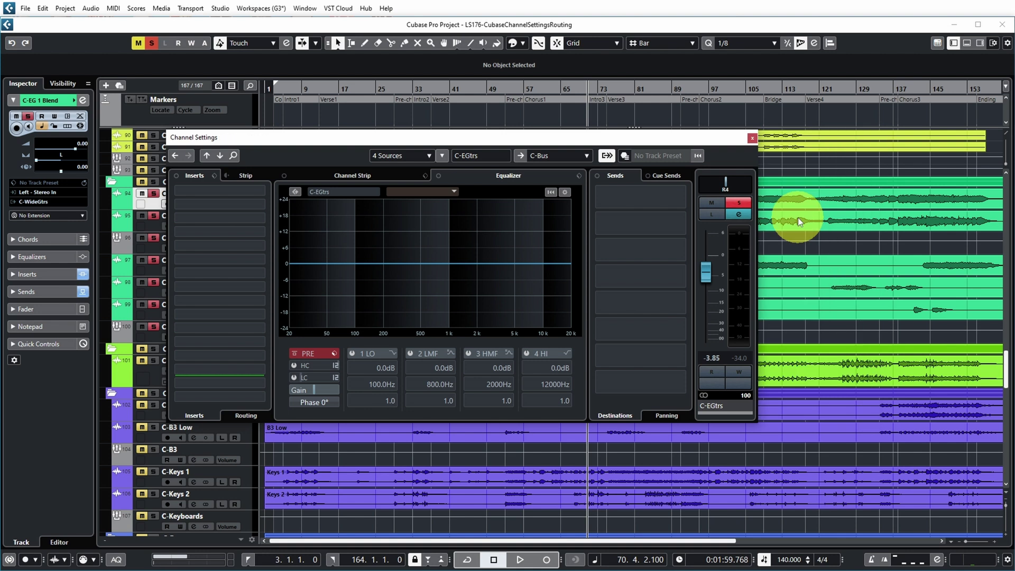
pyautogui.click(803, 216)
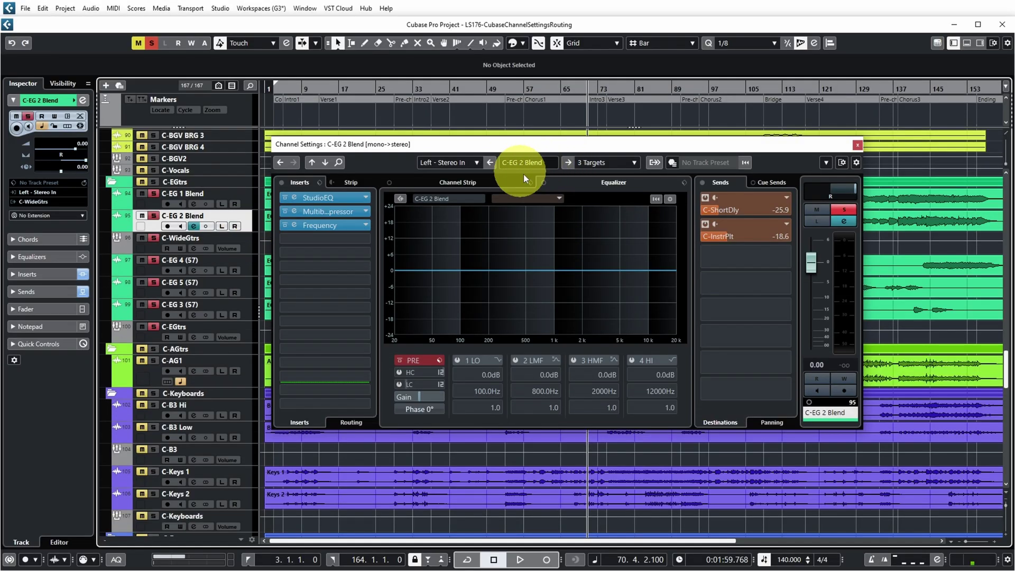
# Follow C-EG 2 Blend's output to C-WideGtrs, then C-EGtrs, and open Edit > Preferences.
pyautogui.click(566, 163)
pyautogui.click(591, 204)
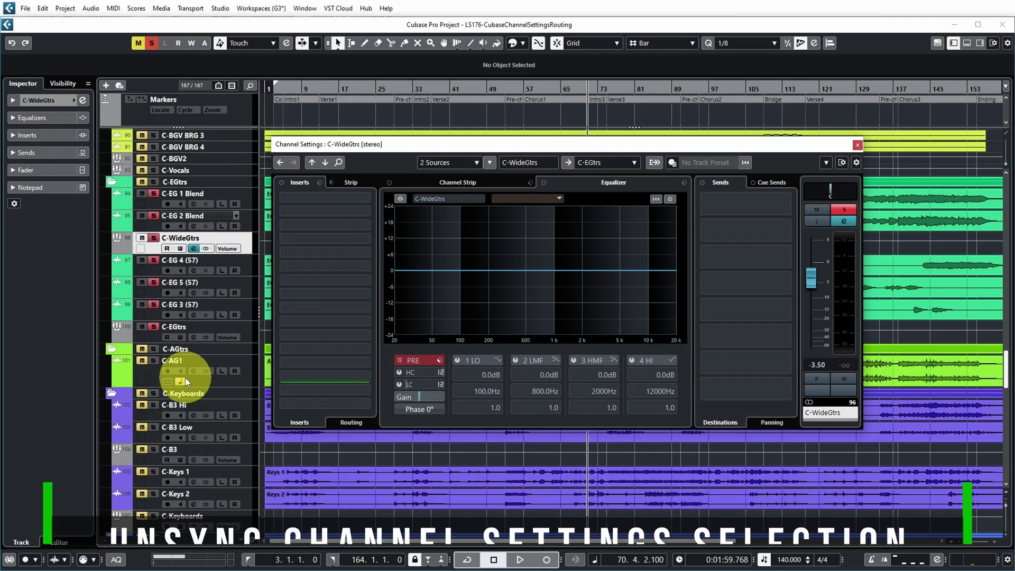
pyautogui.click(571, 166)
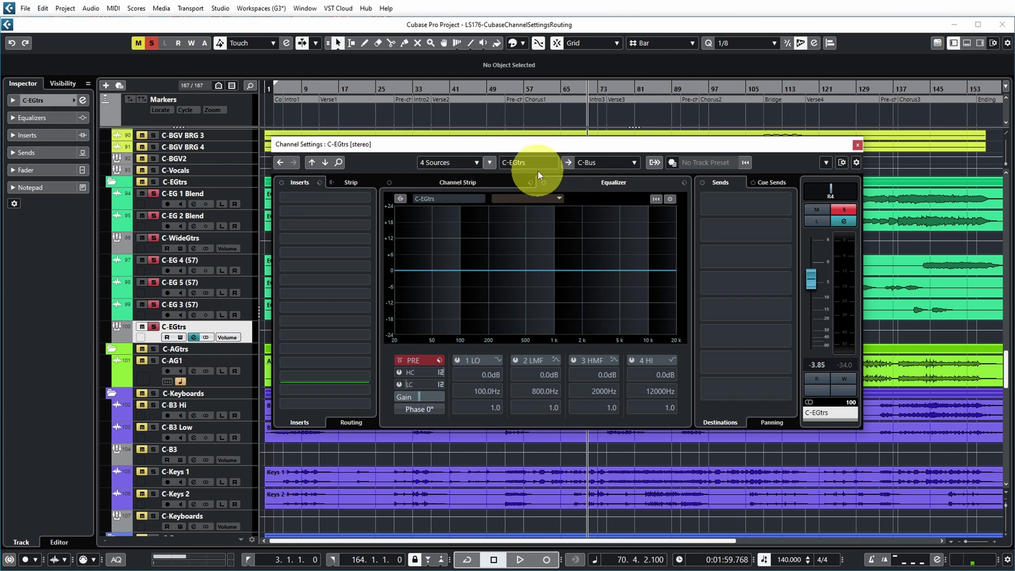
pyautogui.click(43, 8)
# Untick Sync Selection in the Editing > Project & MixConsole preferences and confirm.
pyautogui.click(96, 411)
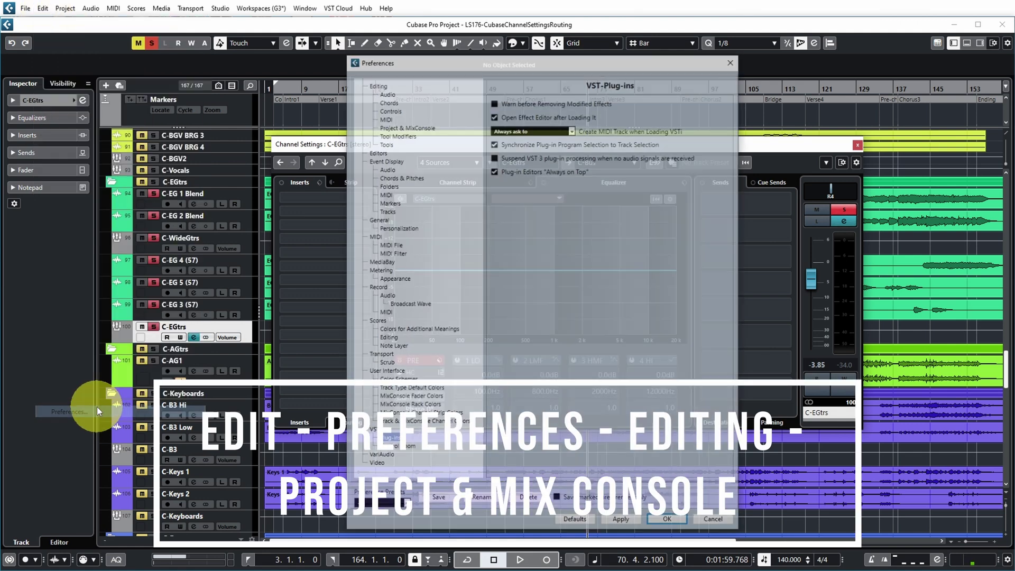
pyautogui.click(378, 84)
pyautogui.click(410, 128)
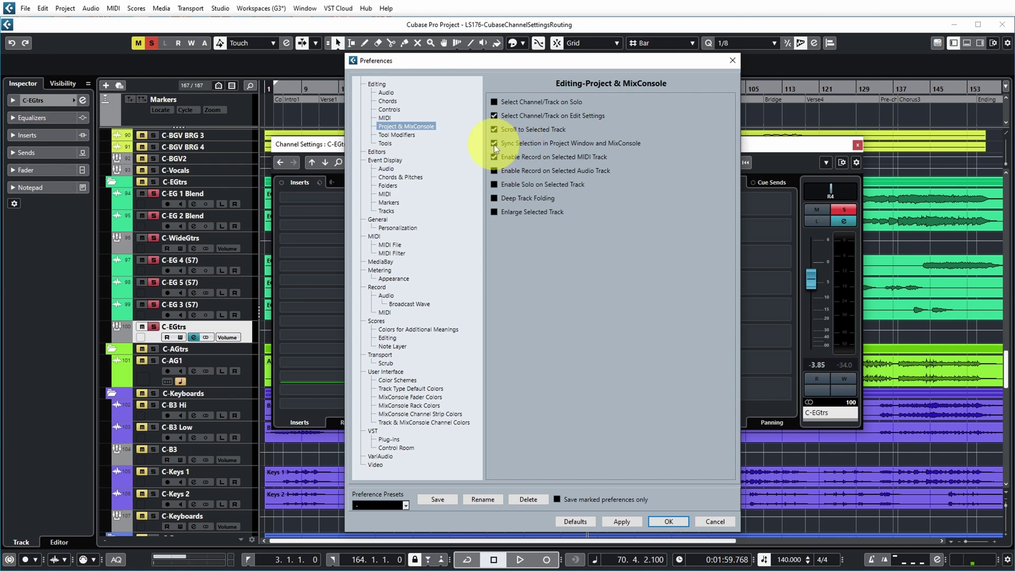
pyautogui.click(668, 521)
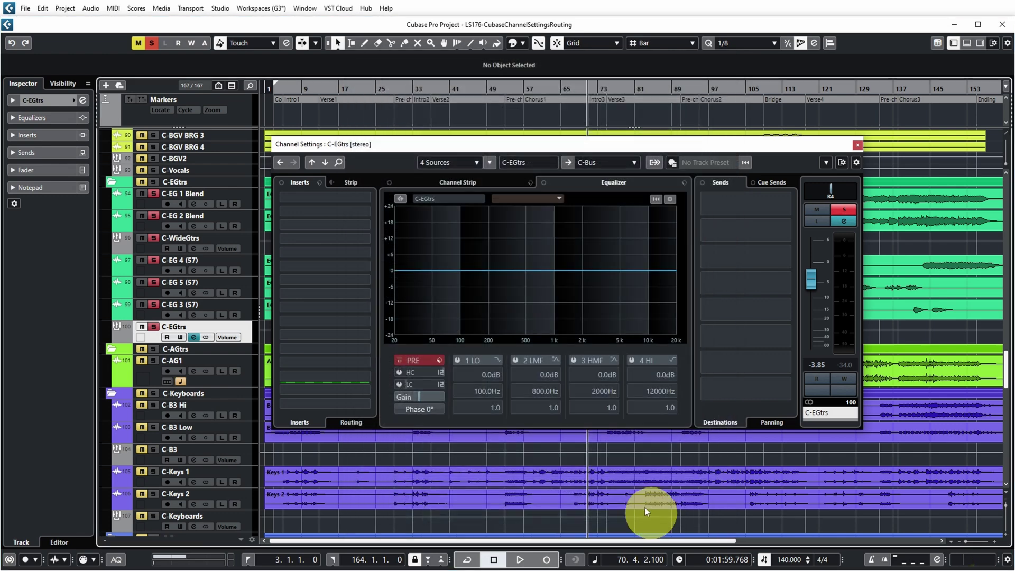
# Follow routing from C-EGtrs to its output C-Bus, then source C-AG1, then input Stereo In.
pyautogui.click(568, 164)
pyautogui.click(497, 200)
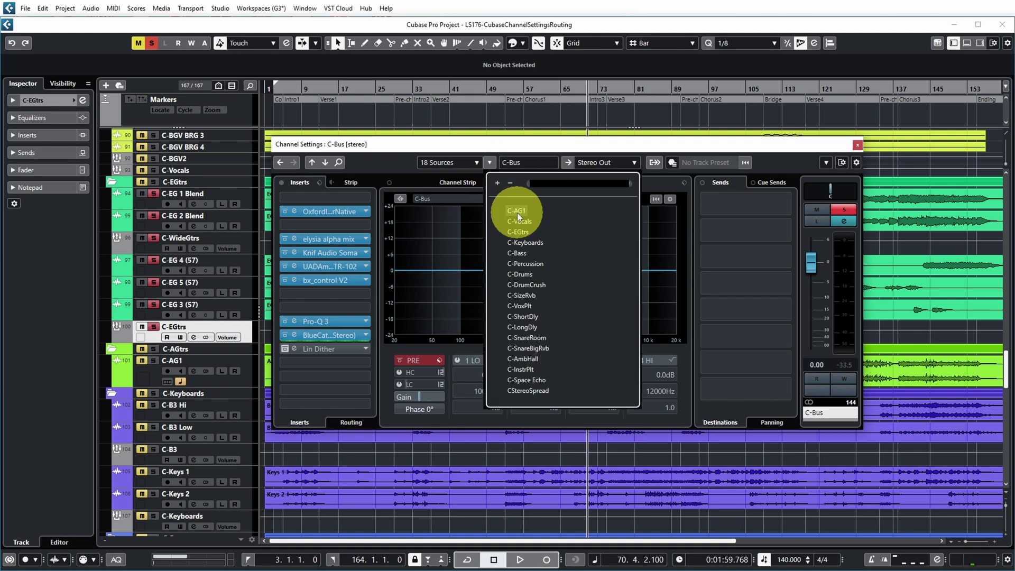
pyautogui.click(517, 211)
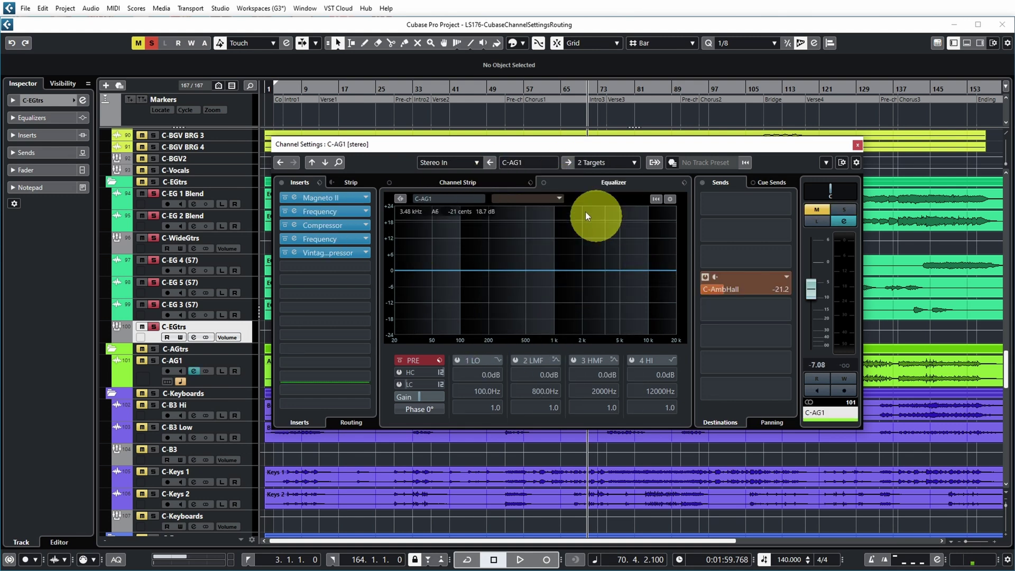
pyautogui.click(489, 162)
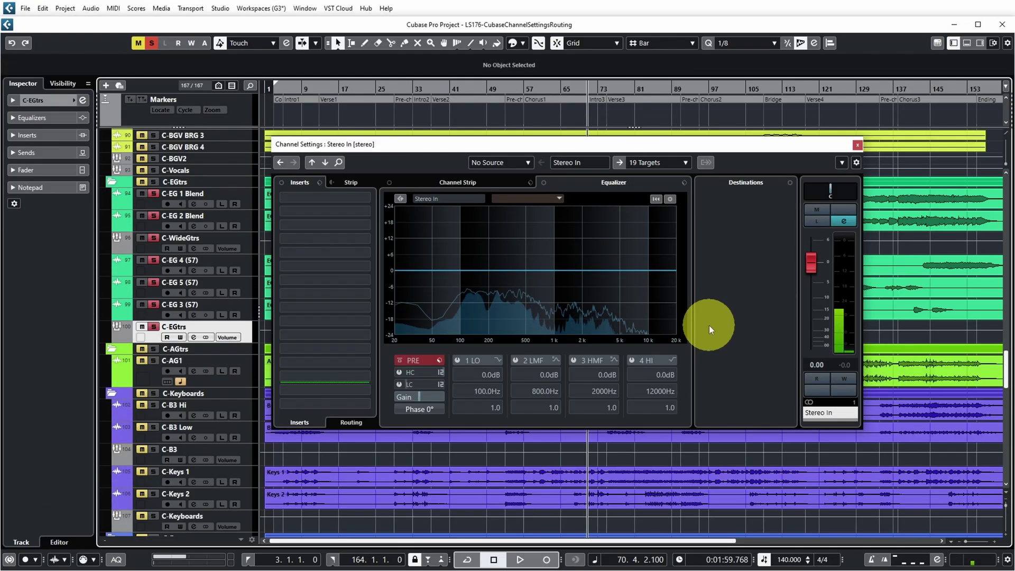
# In the MixConsole, go from Stereo In's targets to C-AG1, then to its output C-Bus.
pyautogui.press('F3')
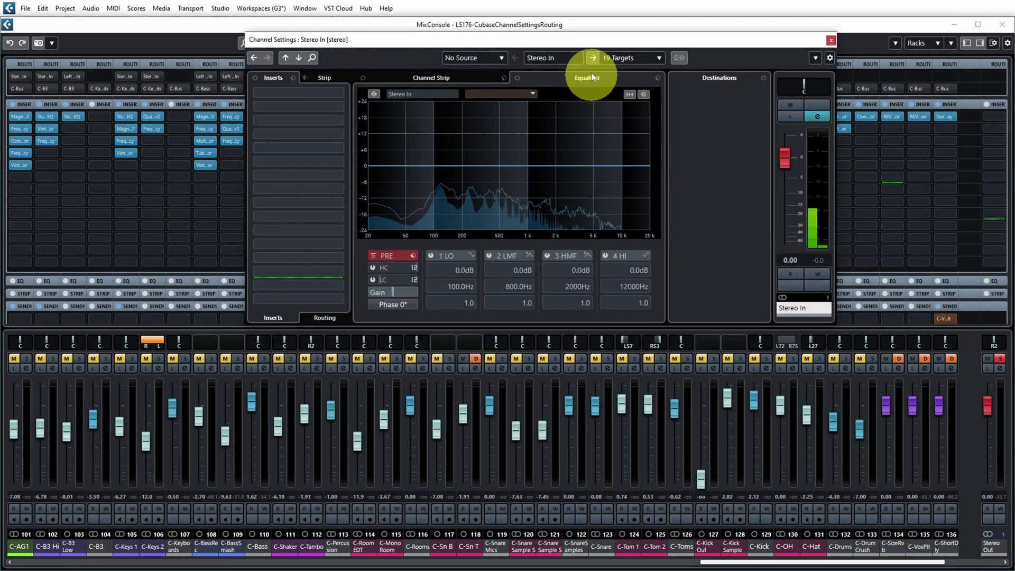
pyautogui.click(594, 62)
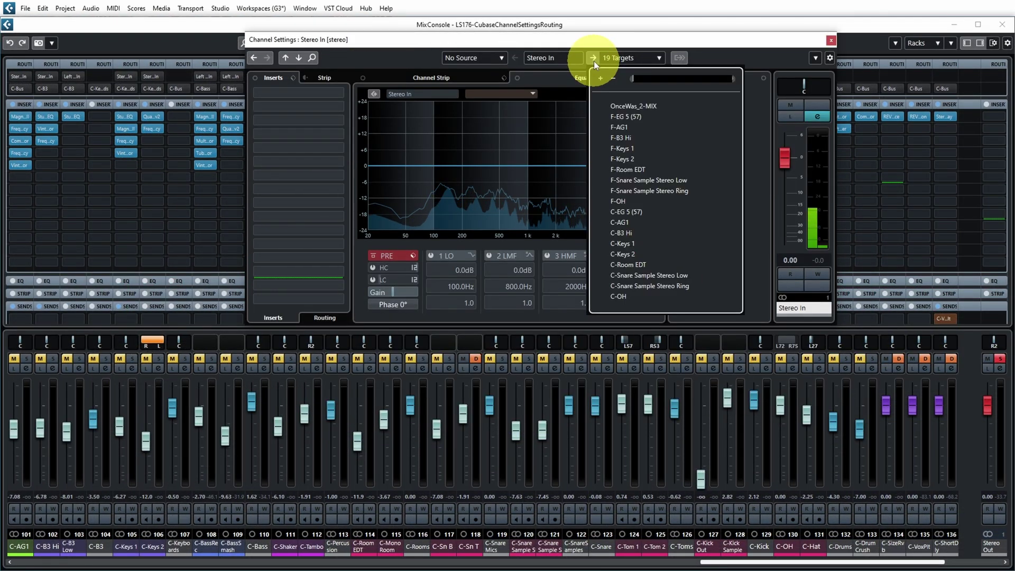
pyautogui.click(613, 222)
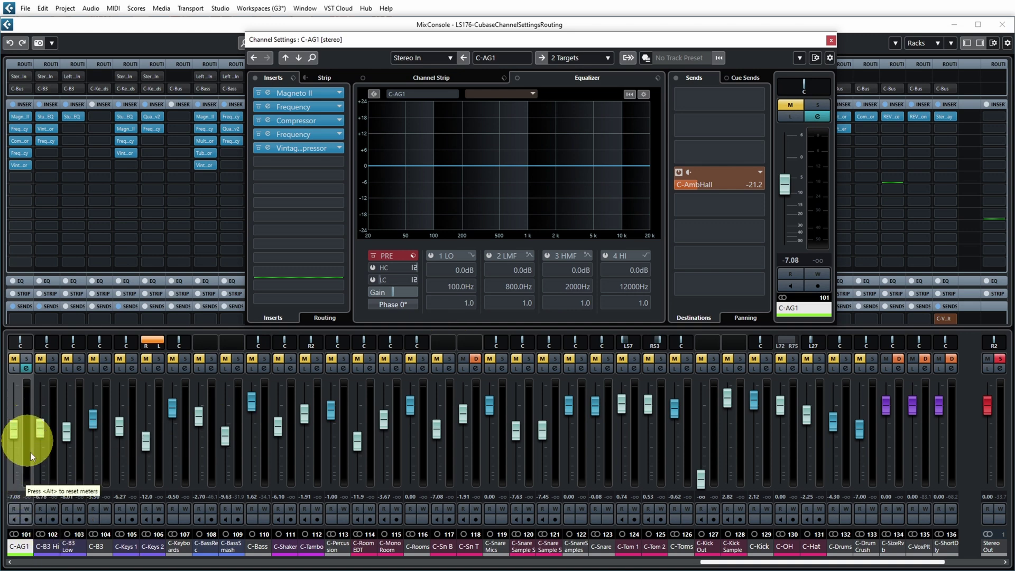
pyautogui.click(543, 58)
pyautogui.click(559, 106)
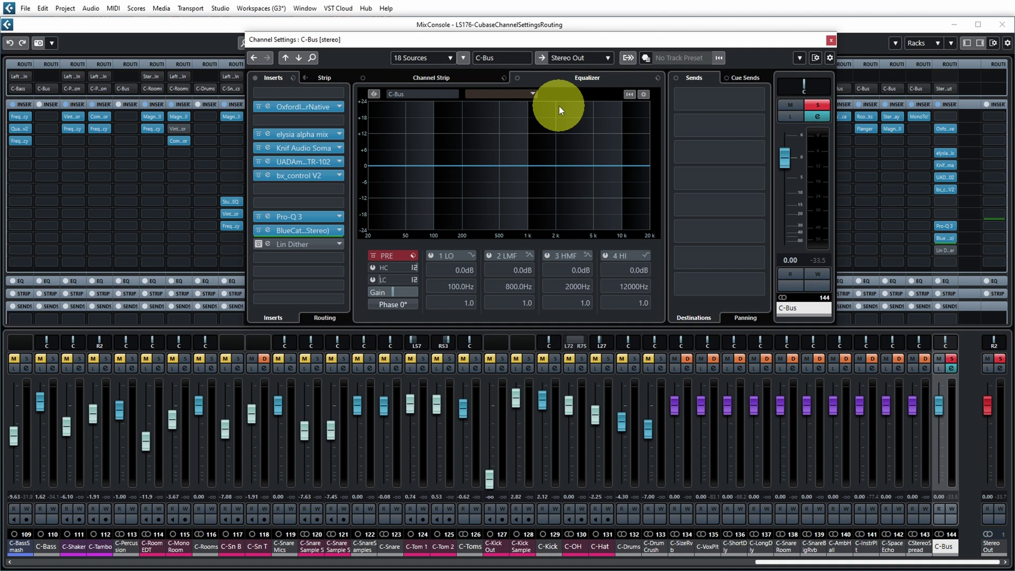
# Disable Follow 'e' buttons or selection changes, then browse sources from C-Bus to C-EGtrs and C-EG 3 (57).
pyautogui.click(799, 59)
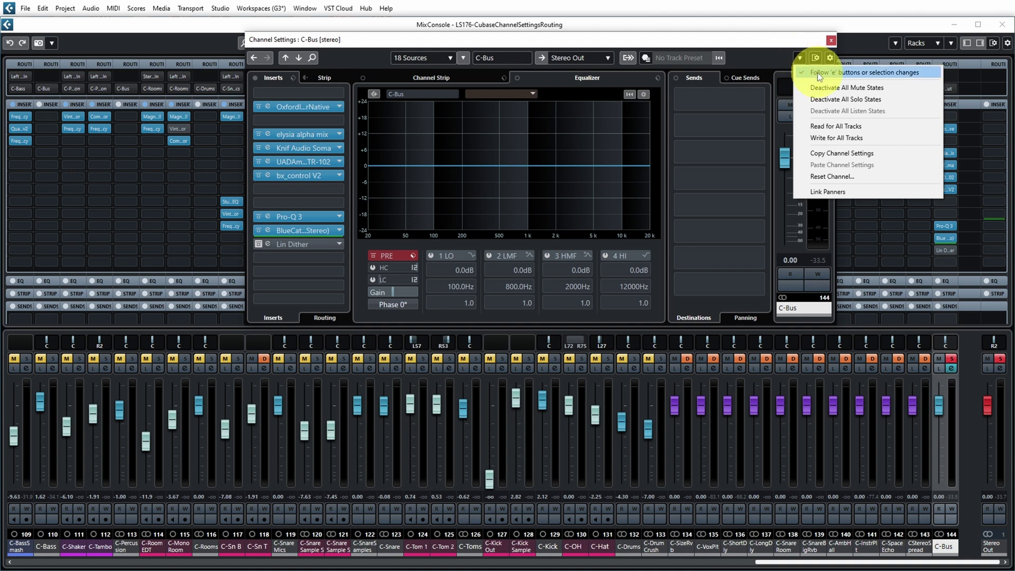
pyautogui.click(817, 72)
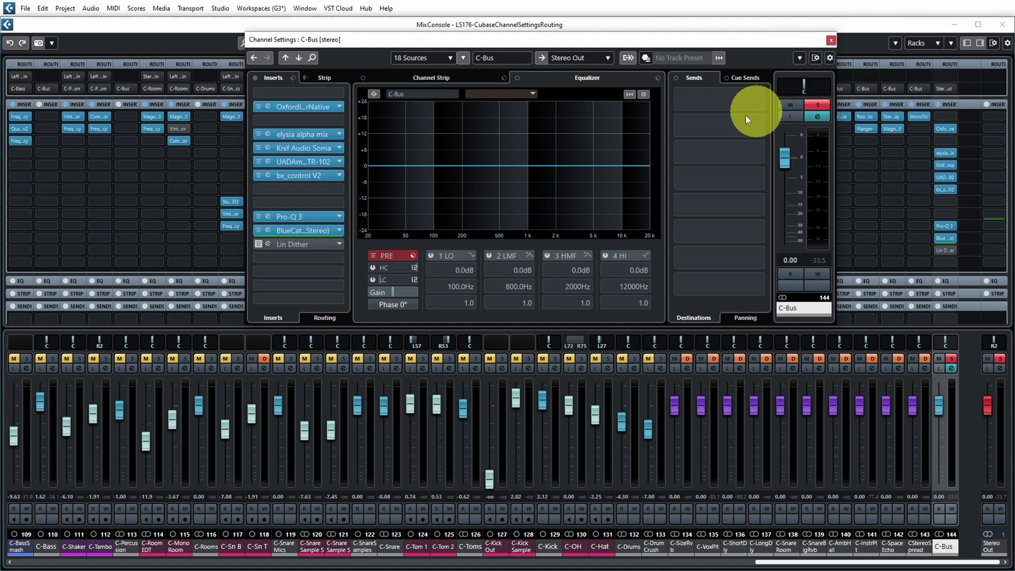
pyautogui.click(464, 58)
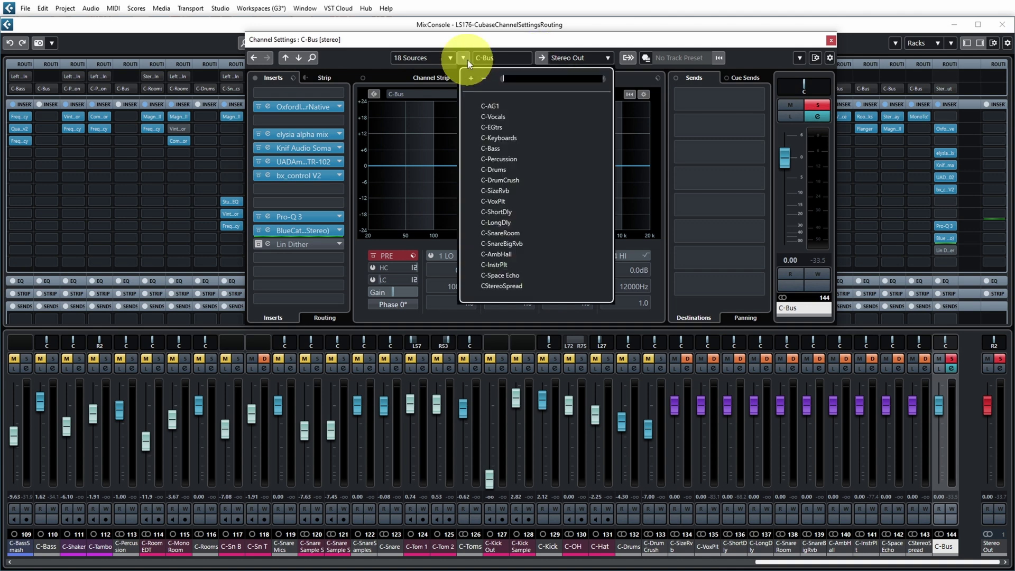
pyautogui.click(490, 128)
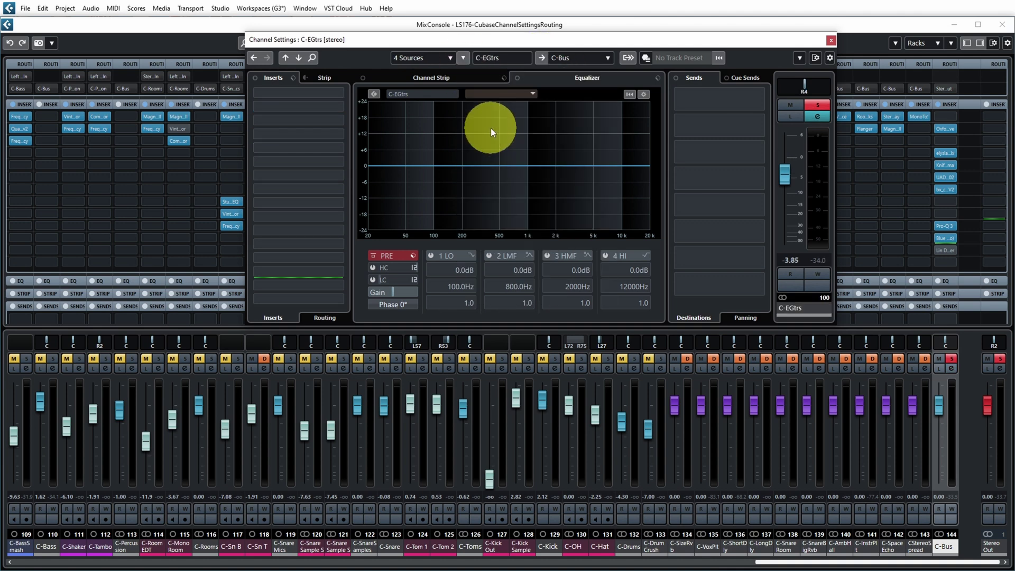
pyautogui.click(484, 129)
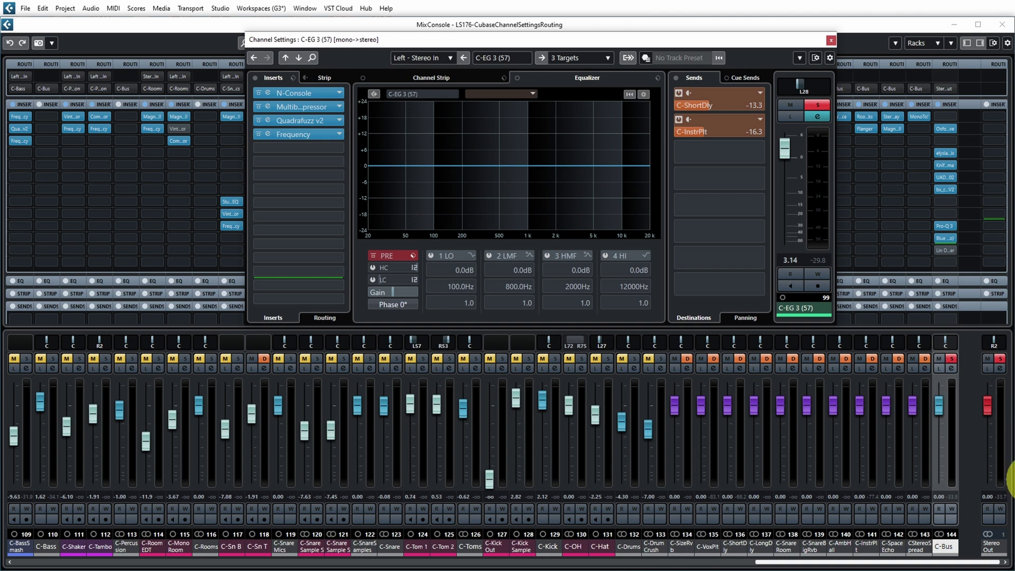